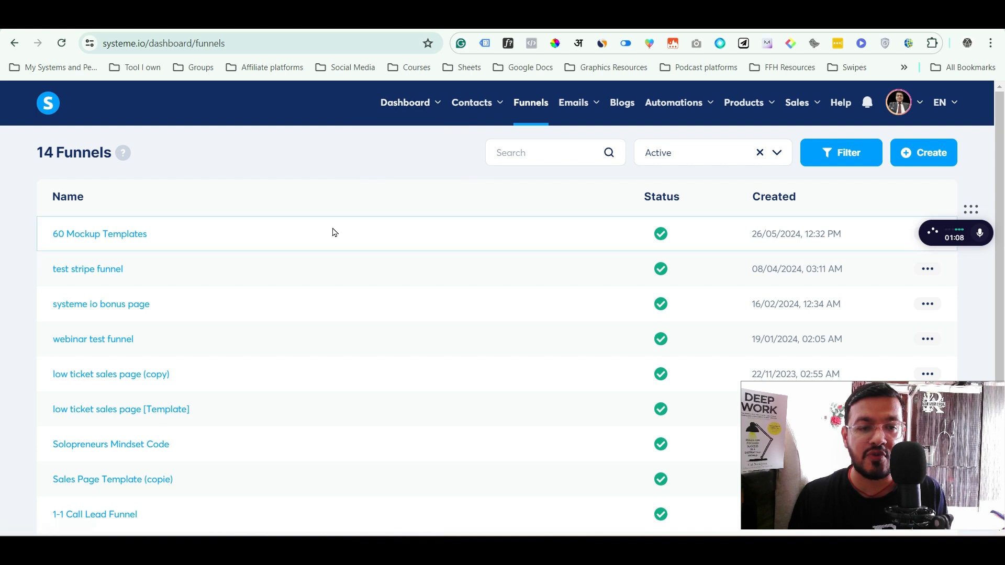
Step: Open the Solopreneurs Mindset Code funnel and bring its sales page into the page editor
scroll(333, 231, down, 2)
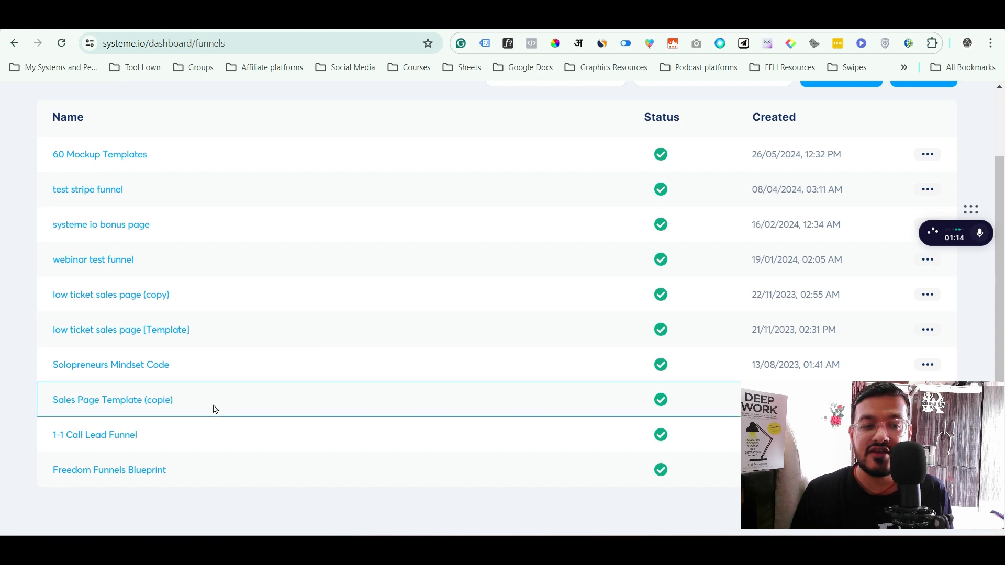
click(165, 373)
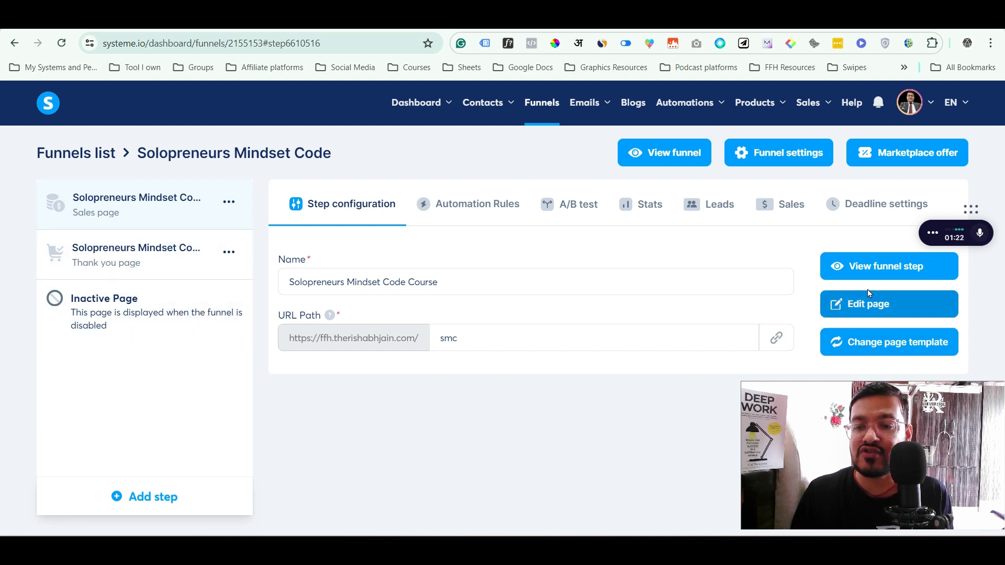
click(858, 309)
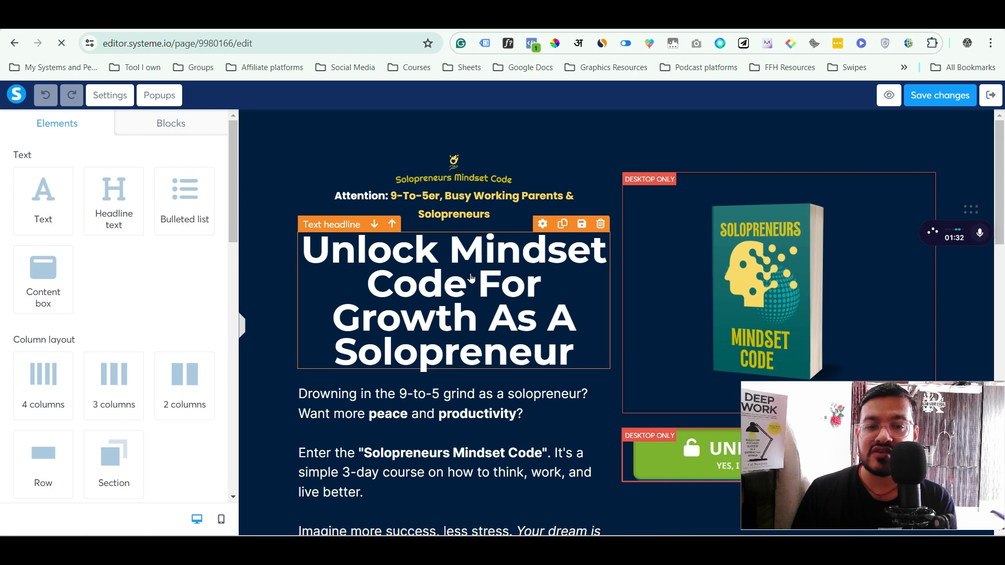
Step: Examine the sales page's headline, body text, bulleted list, book image and Unlock the Code button
scroll(472, 293, down, 5)
scroll(473, 297, down, 5)
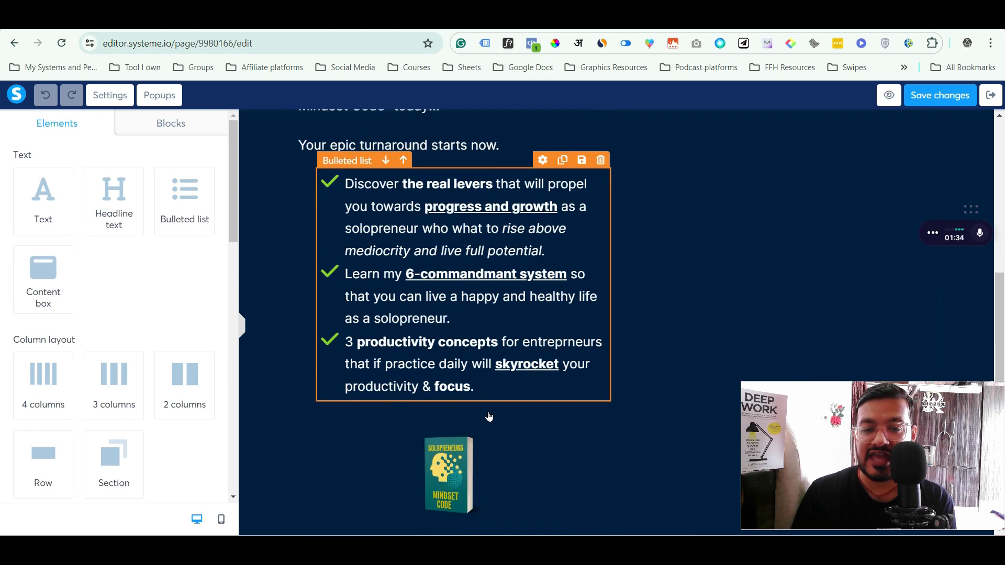
scroll(507, 368, up, 2)
scroll(507, 368, up, 8)
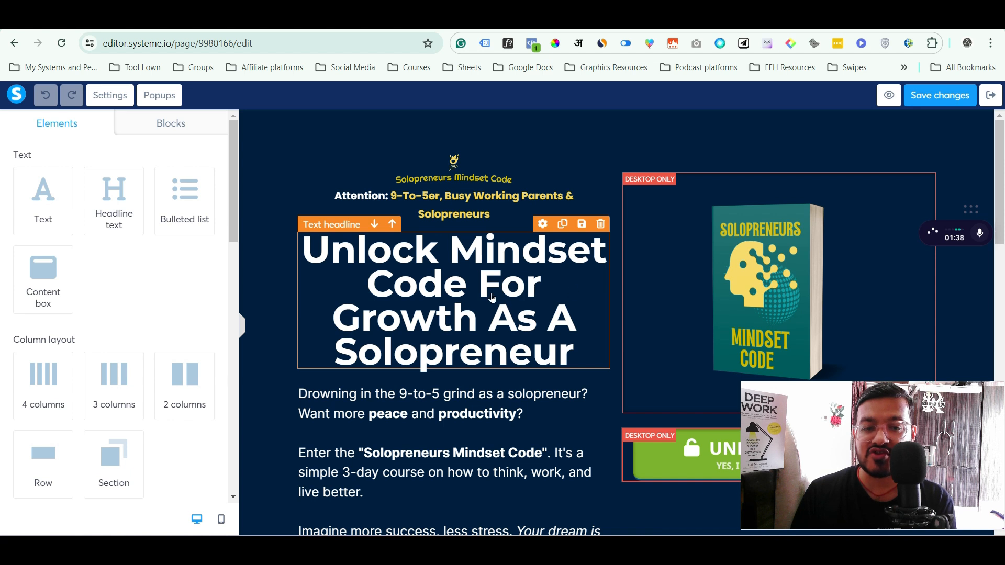
scroll(576, 350, down, 2)
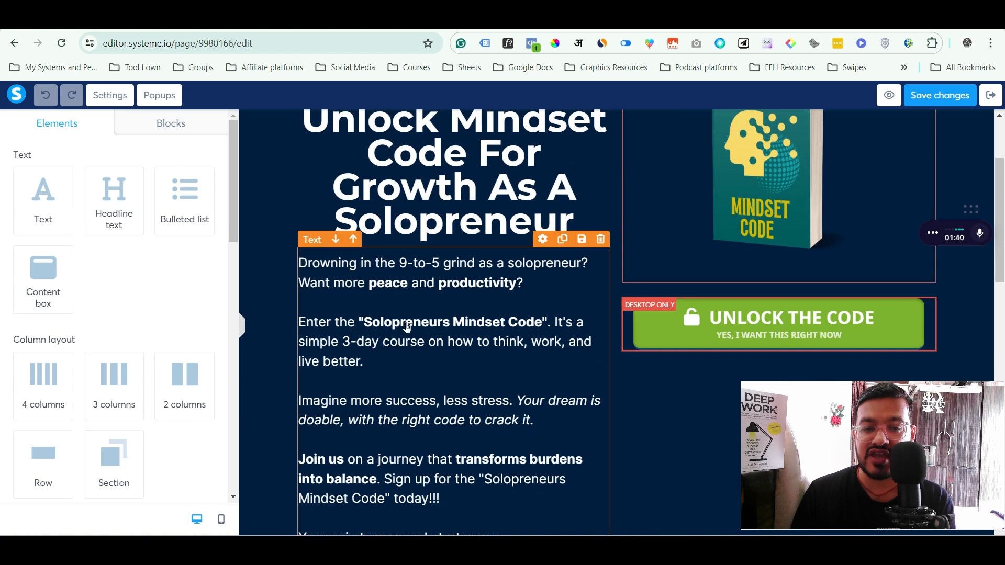
scroll(534, 313, down, 6)
scroll(526, 411, up, 10)
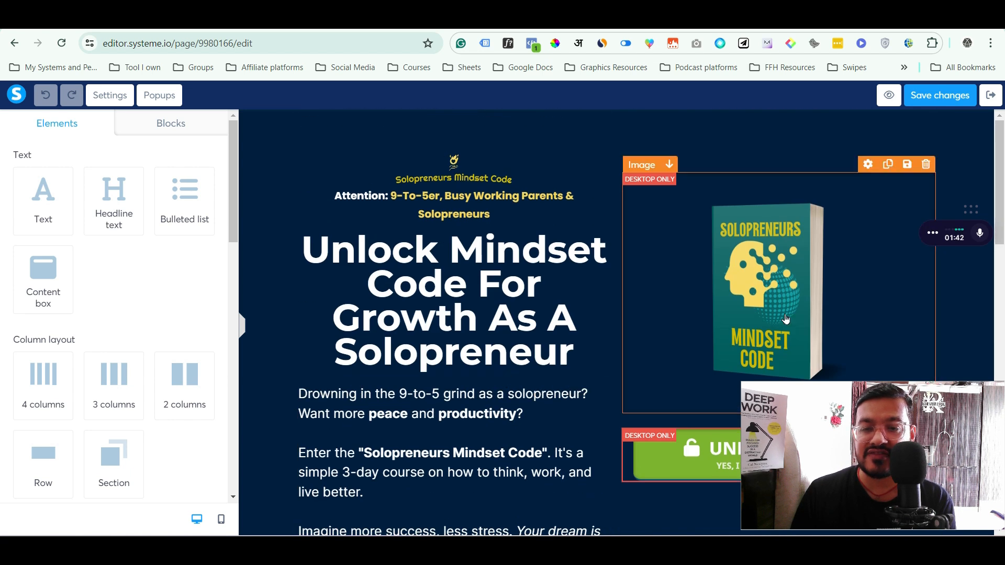
scroll(768, 299, down, 4)
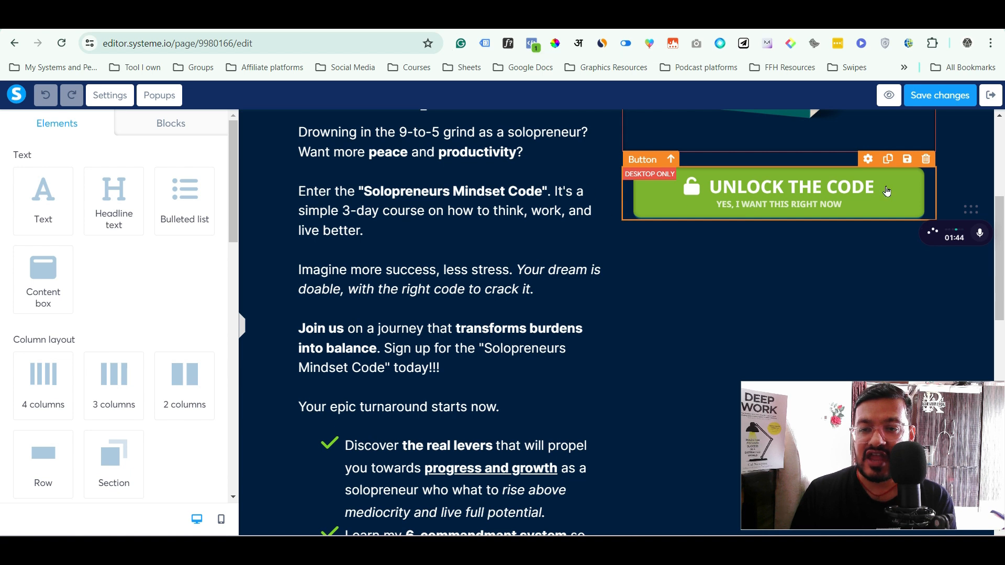
scroll(775, 239, up, 1)
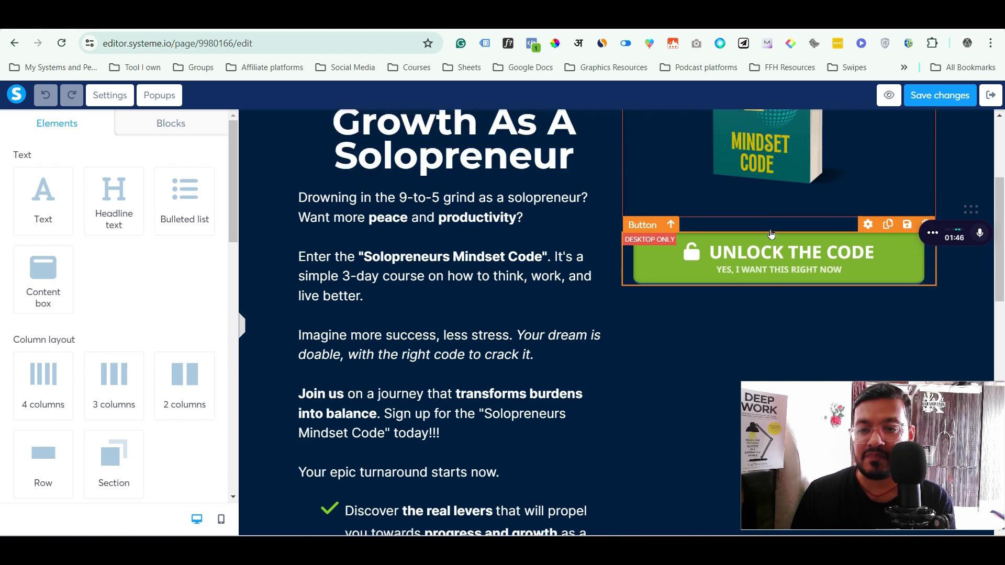
Step: Open the Unlock the Code button's settings and display Popup №1 with its opt-in form
click(769, 255)
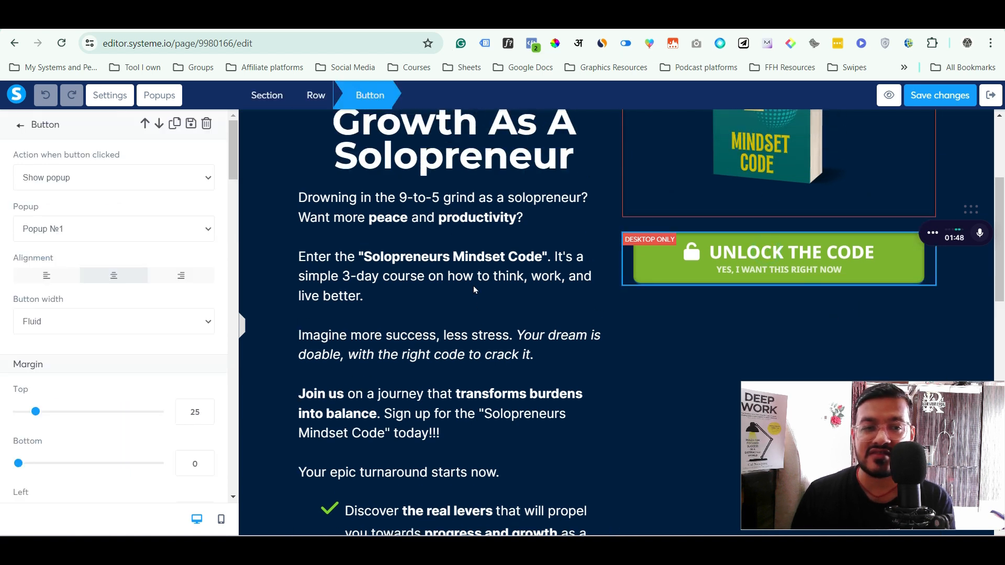
click(159, 96)
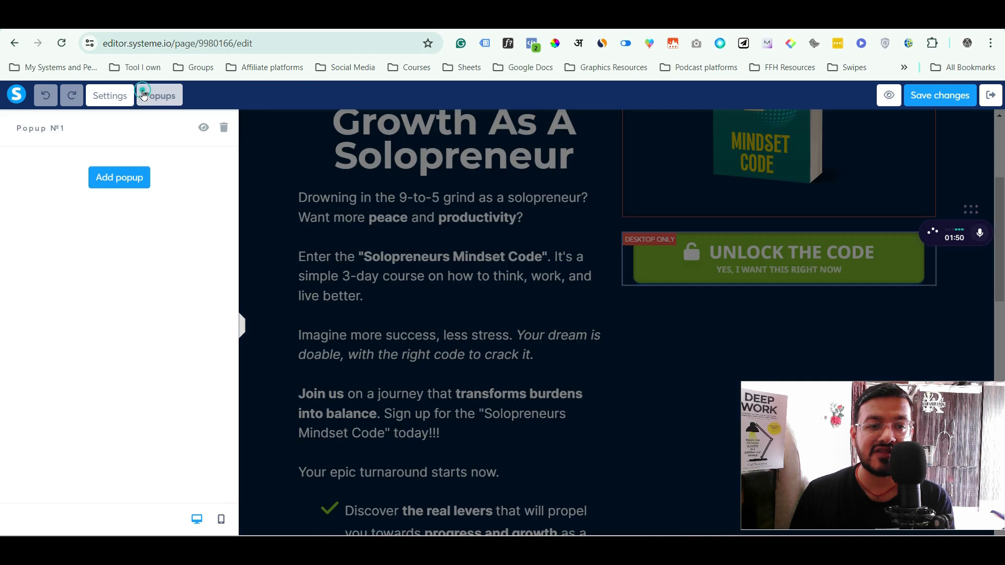
click(202, 128)
click(569, 298)
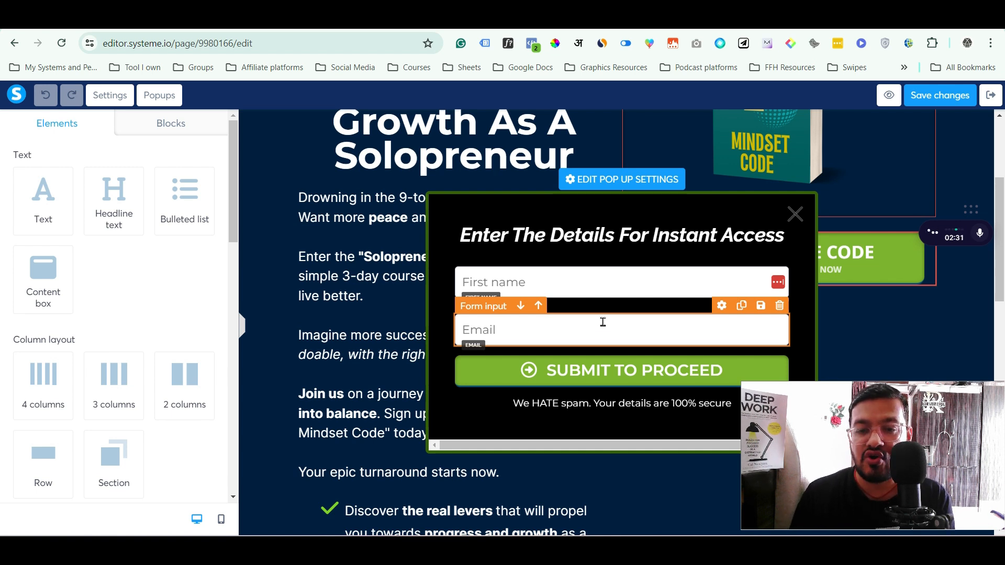
Step: Start an automation rule for the popup's Submit to Proceed button and review the actions that can be added
click(617, 377)
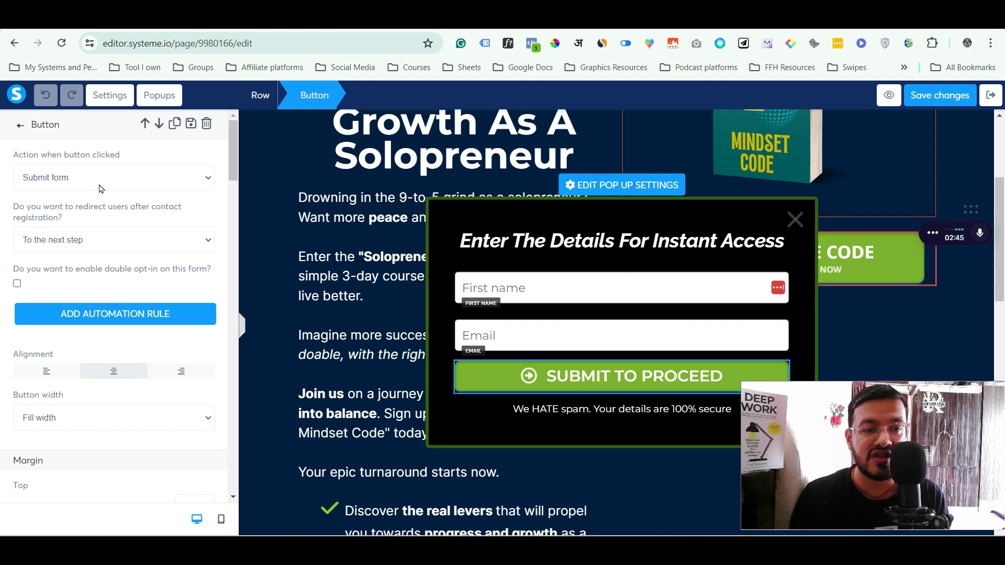
click(112, 314)
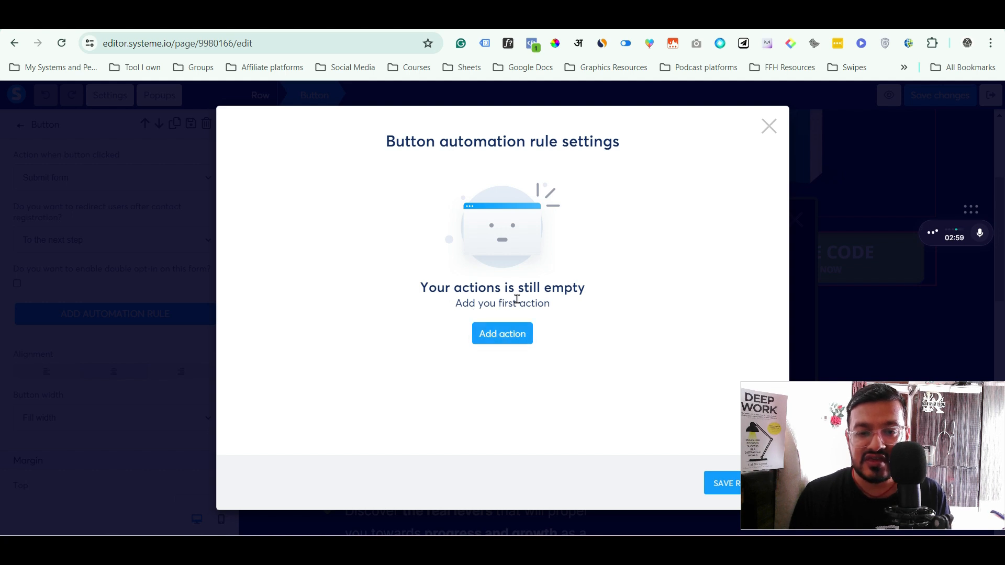
click(491, 342)
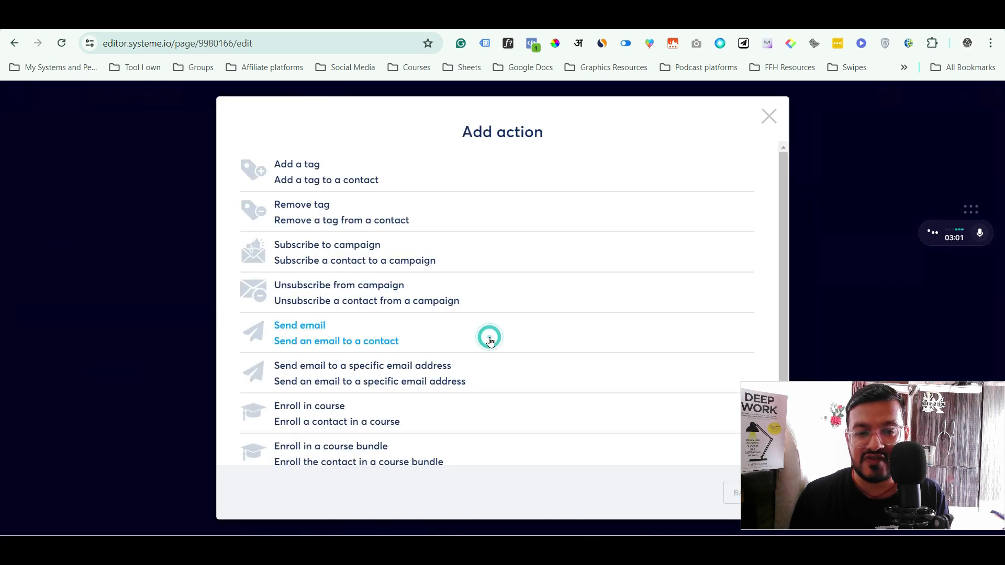
scroll(354, 344, down, 1)
scroll(354, 344, down, 2)
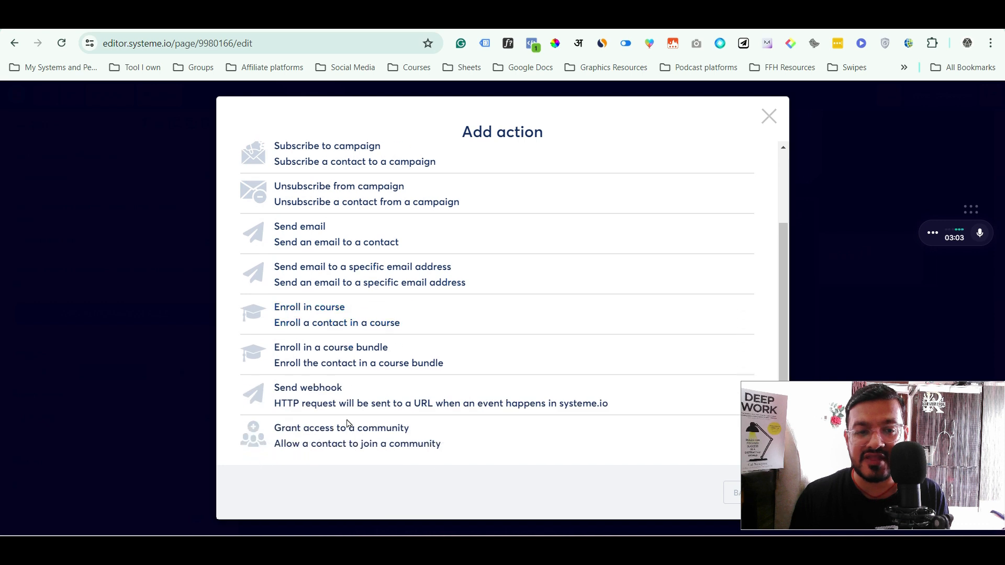
scroll(346, 388, up, 2)
scroll(336, 296, down, 2)
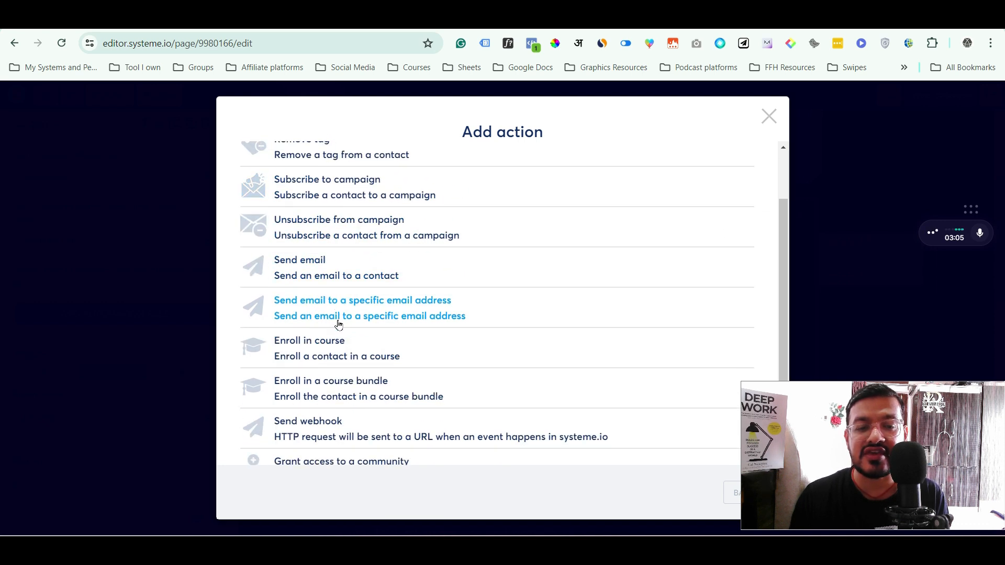
scroll(336, 293, up, 2)
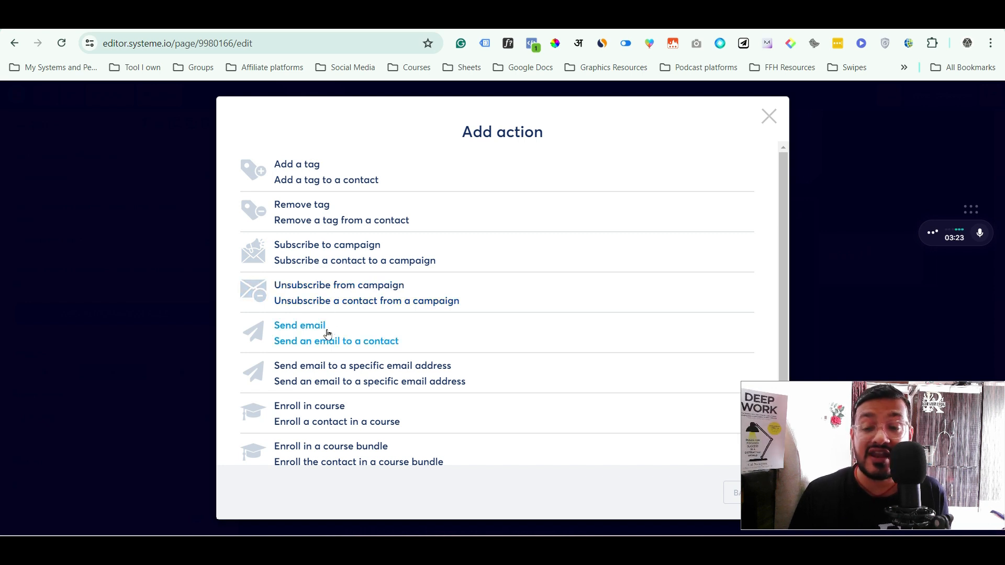
scroll(325, 325, down, 2)
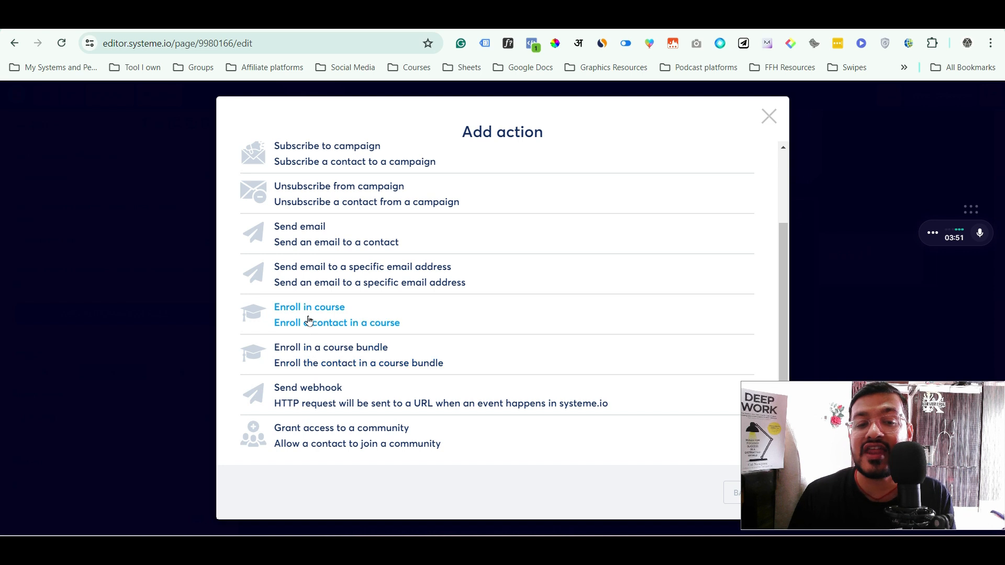
click(317, 351)
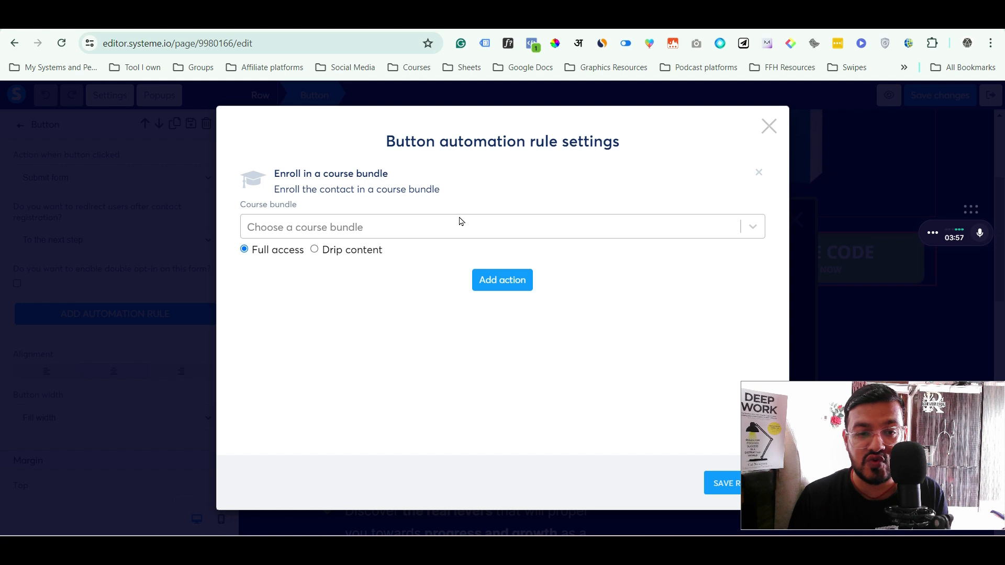
click(744, 232)
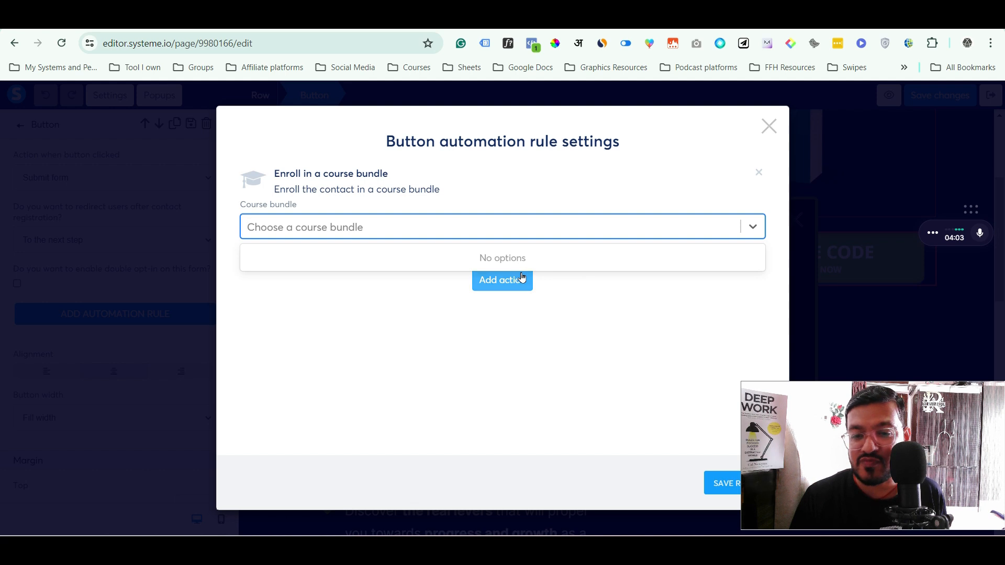
click(556, 296)
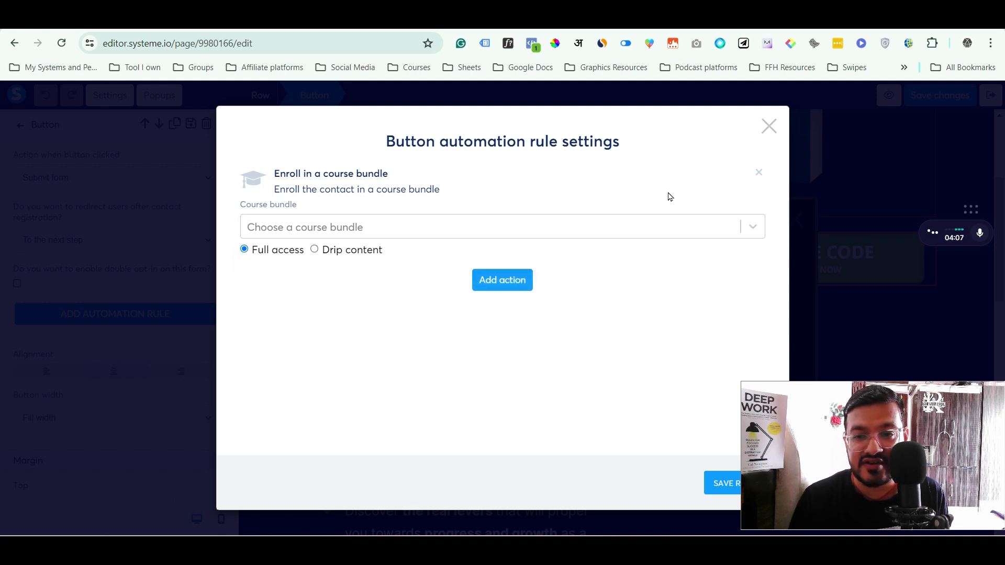
click(759, 172)
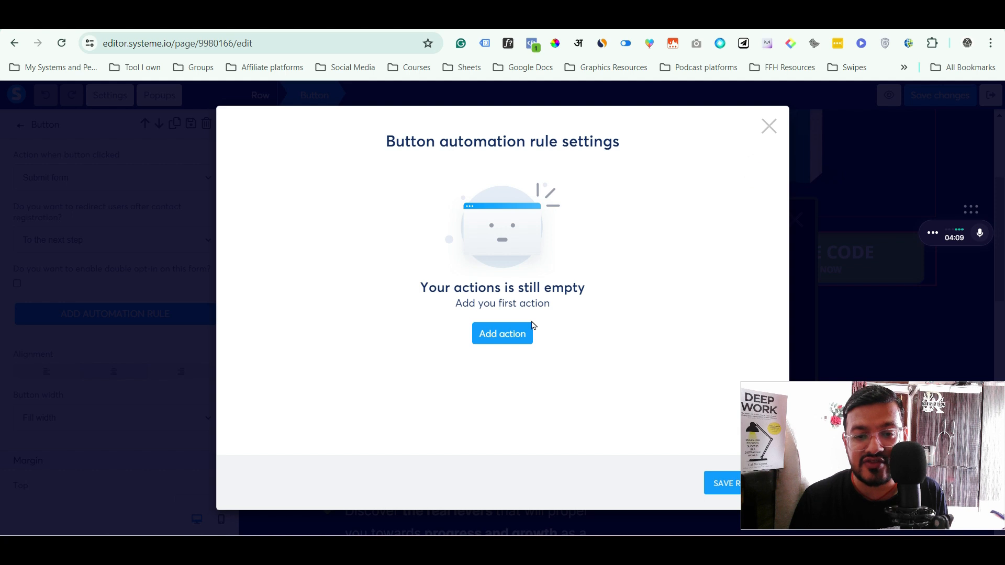
Step: Add an Enroll in course action to the button's automation rule and choose the course Solopreneur's Mindset Code
click(516, 334)
scroll(344, 422, down, 2)
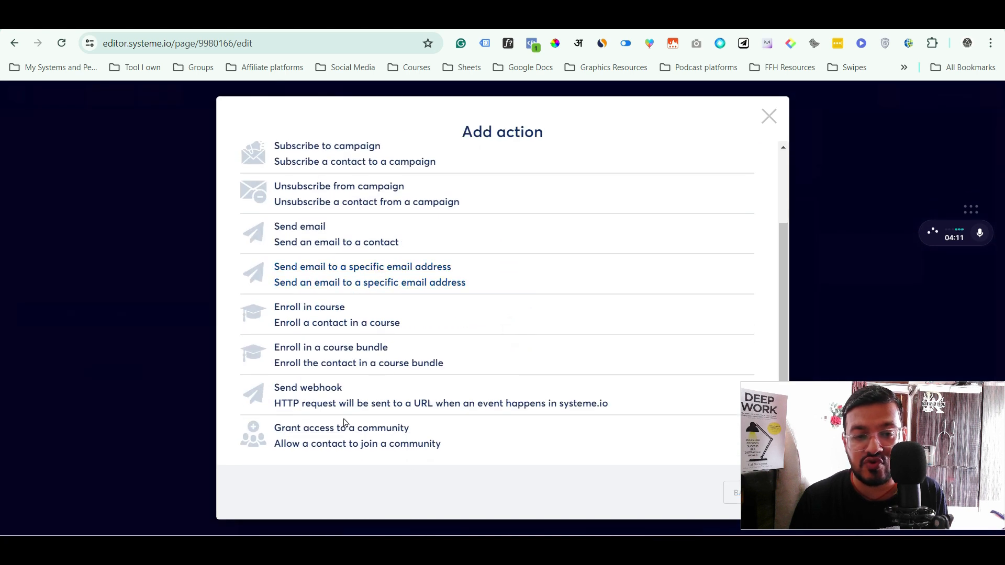
click(328, 320)
click(589, 233)
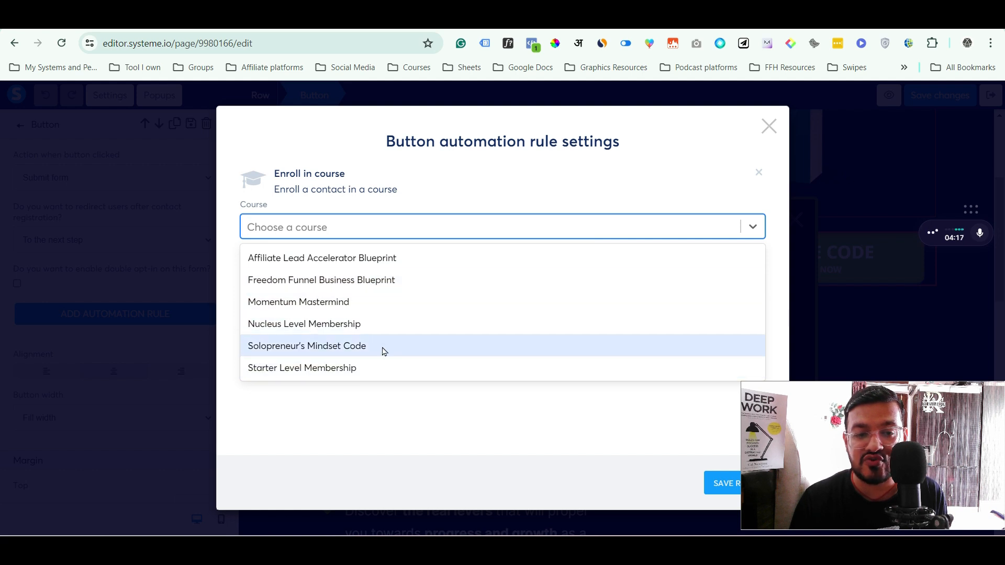
click(383, 352)
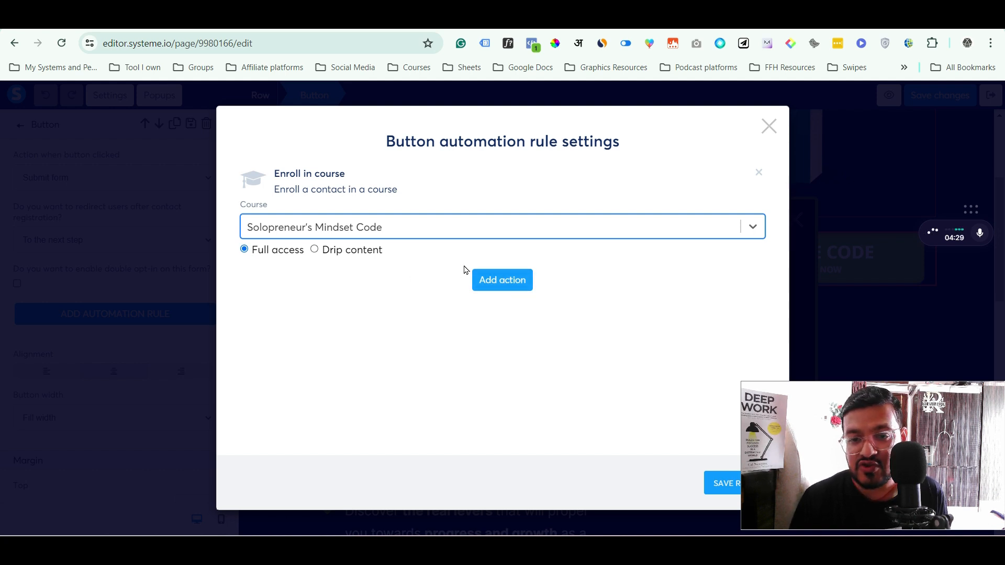
Step: Add an Add a tag action to the rule and choose the tag Solopreneurs mindset code
click(497, 287)
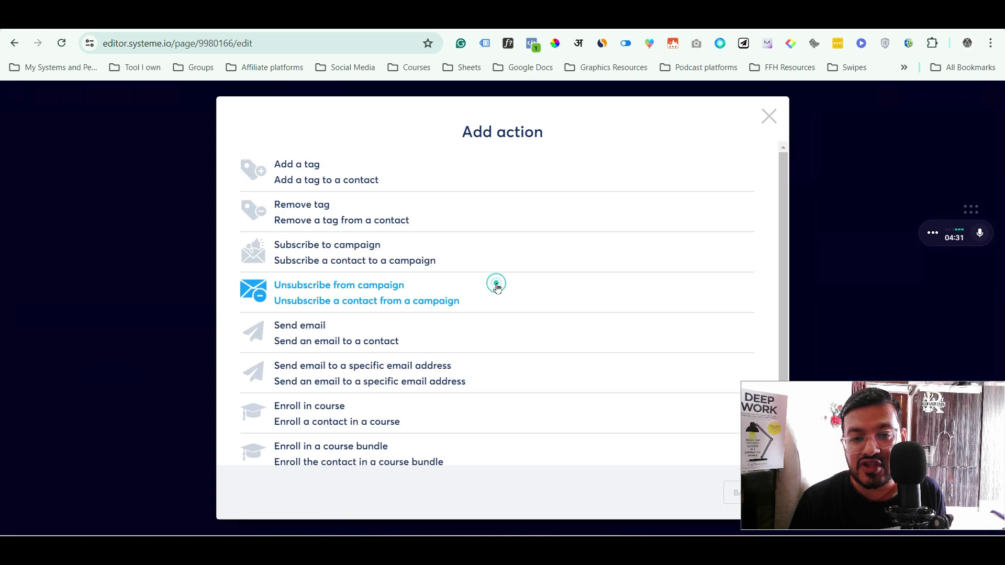
click(312, 173)
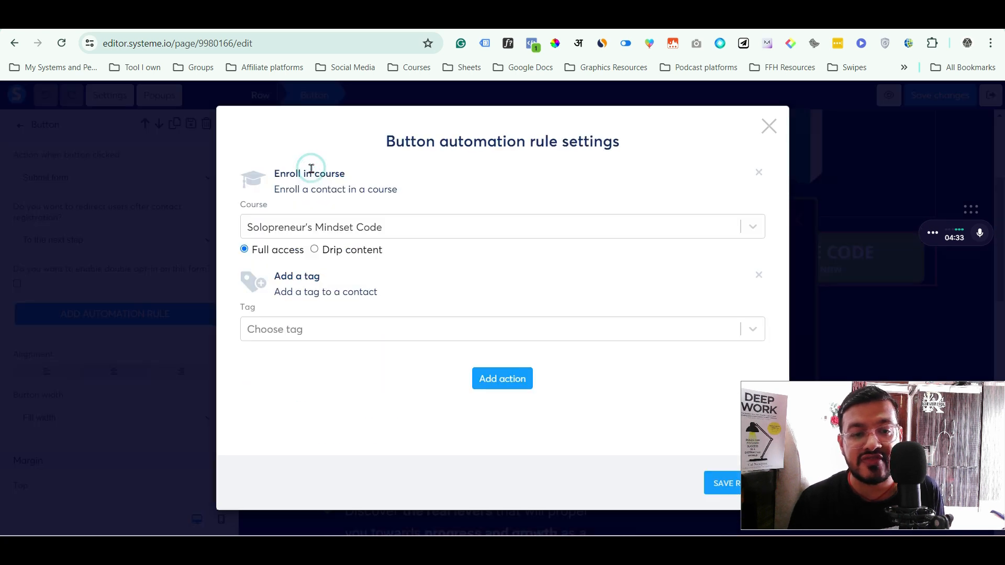
click(444, 338)
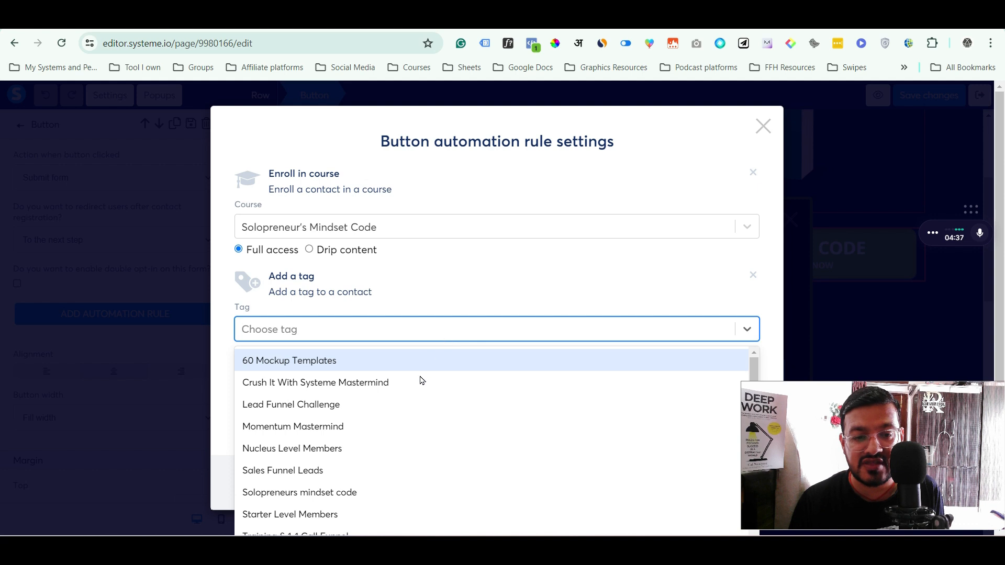
scroll(419, 380, down, 1)
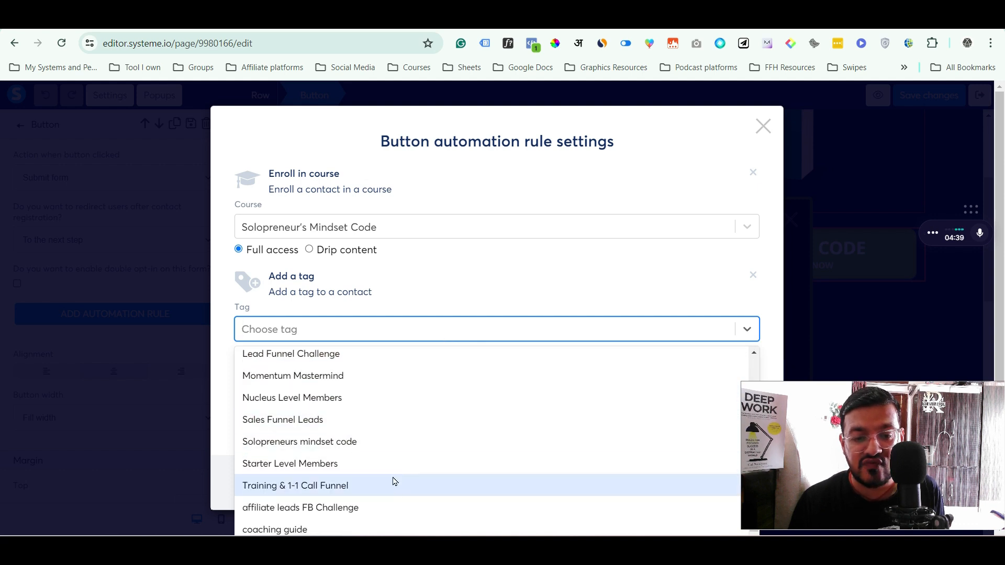
click(380, 444)
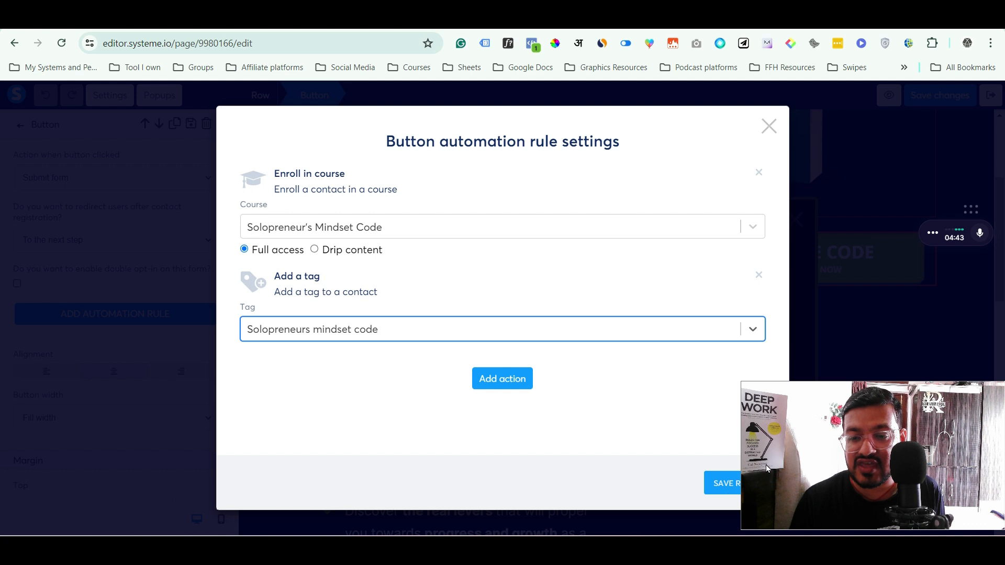
Step: Close the button's automation rule settings without saving and exit the page editor to the funnel's step configuration
drag(859, 405, 933, 412)
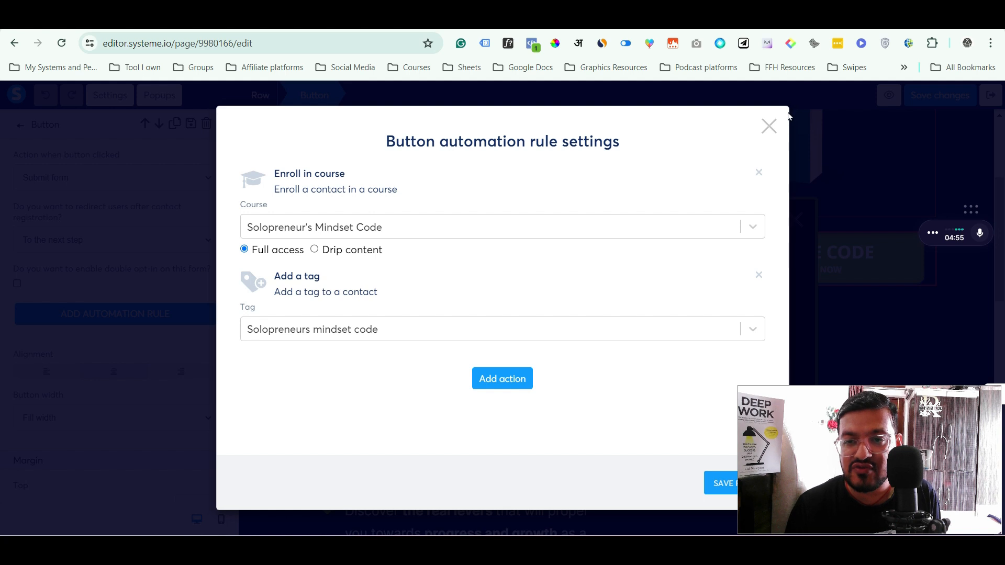
click(769, 126)
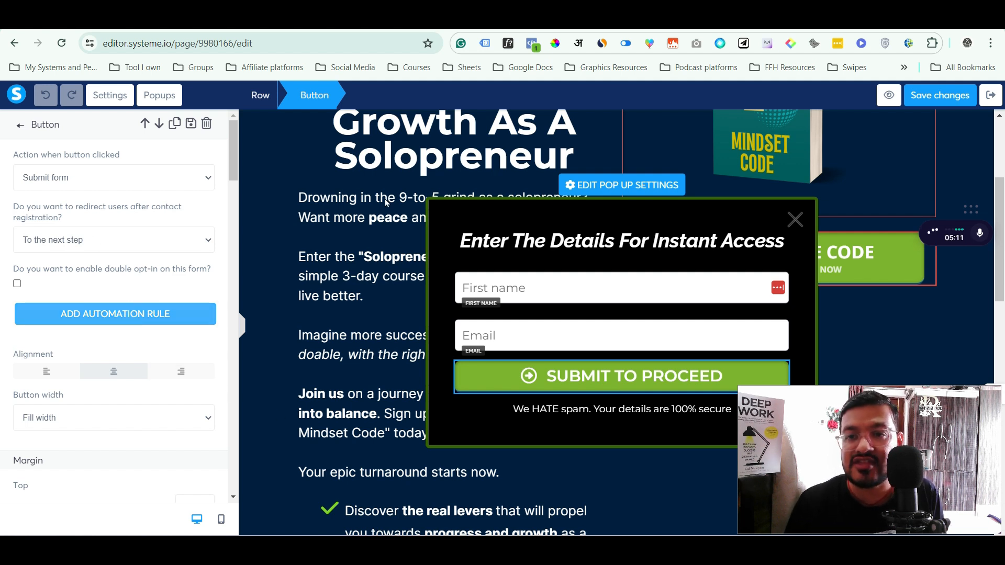
click(989, 97)
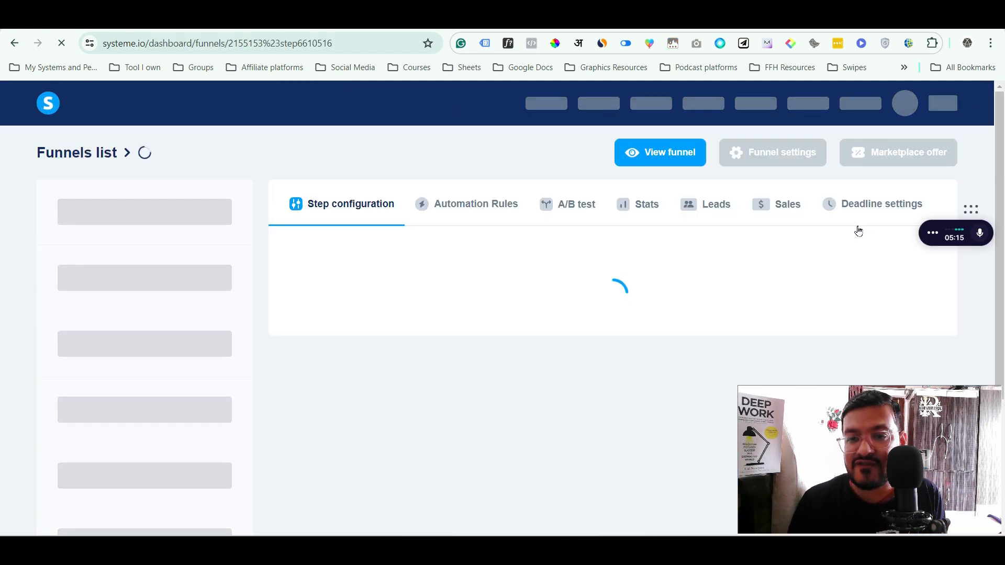
Step: Switch to the Crush It With Systeme.io Mastermind Offer Deck in Canva and go through the listed membership benefits
mouse_move(592, 103)
mouse_move(691, 105)
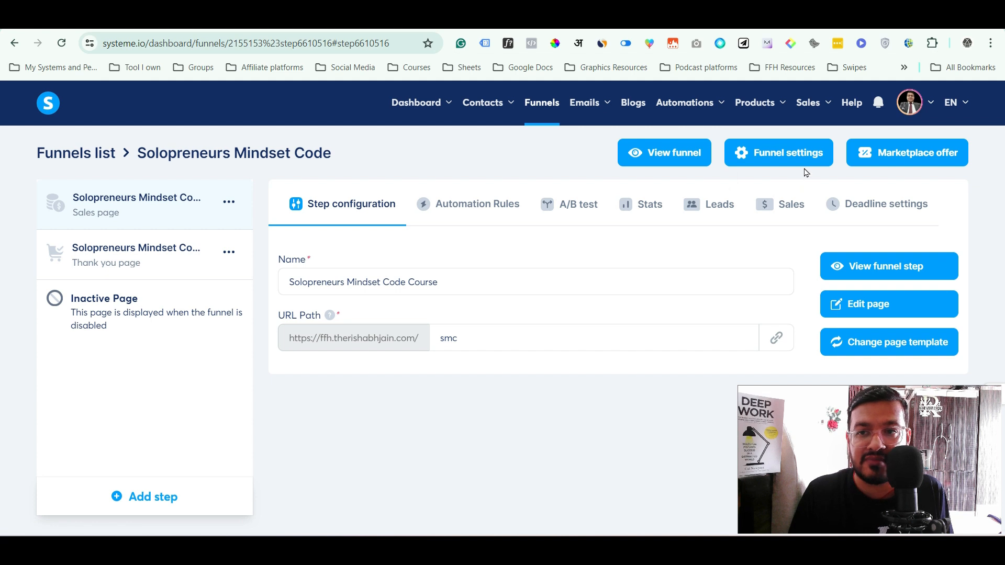
click(864, 22)
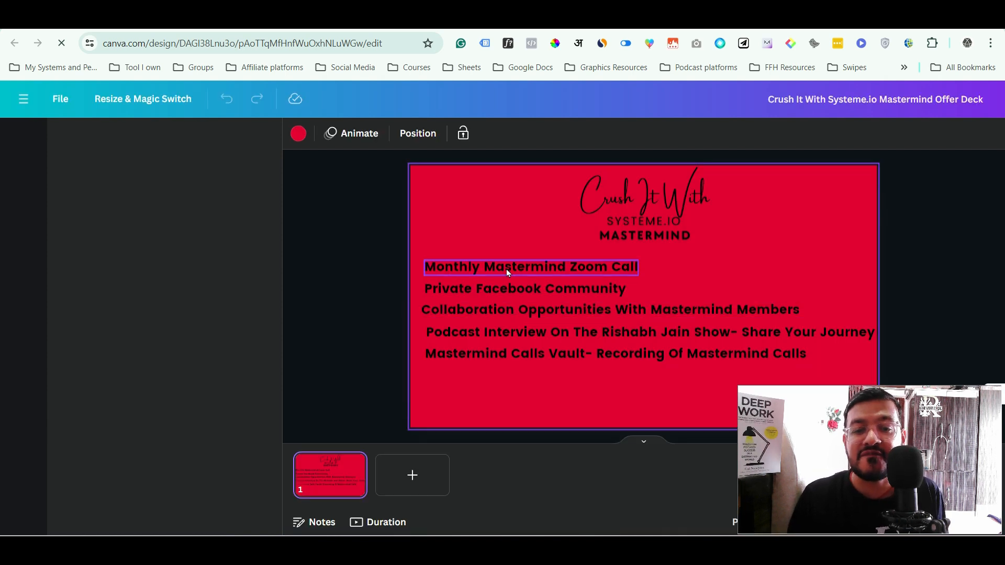
click(506, 268)
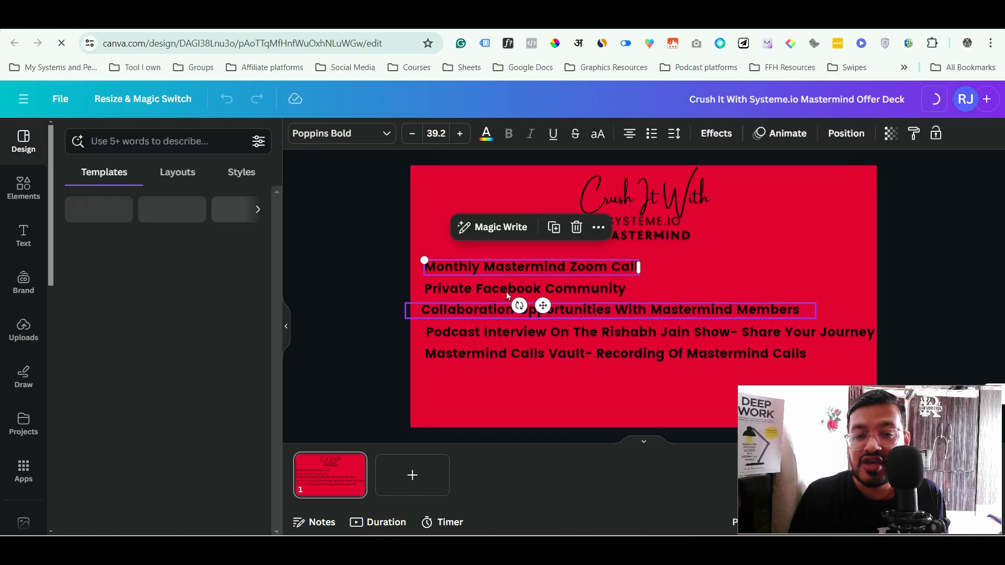
click(503, 286)
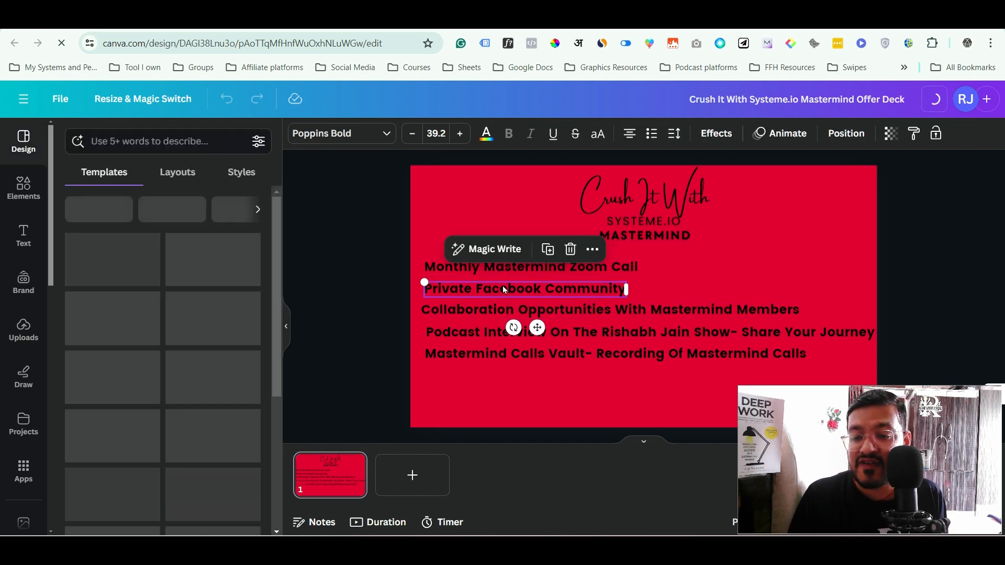
click(485, 395)
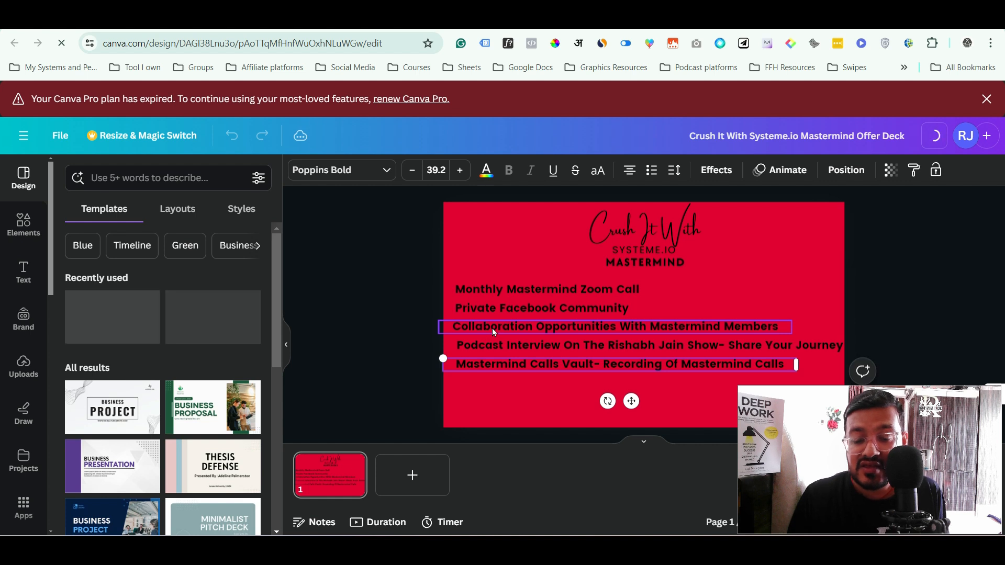
click(519, 427)
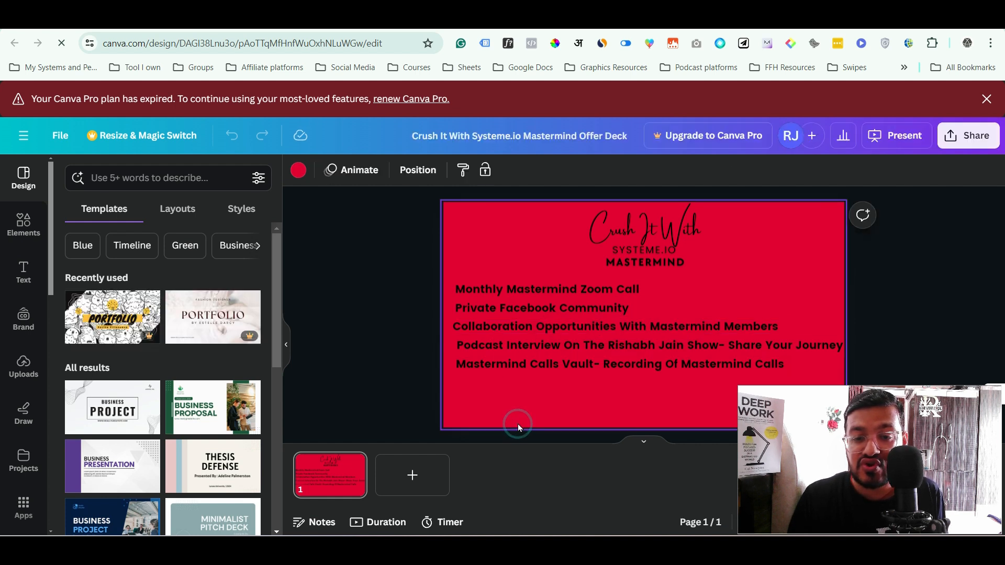